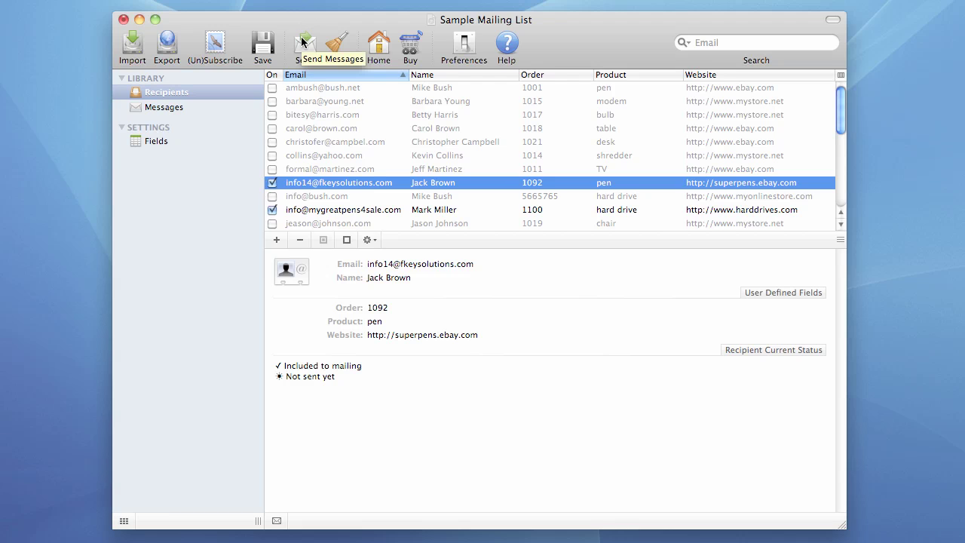
# Send the messages to the included recipients using the Start over and Start now options, and dismiss the completion report.
pyautogui.click(303, 45)
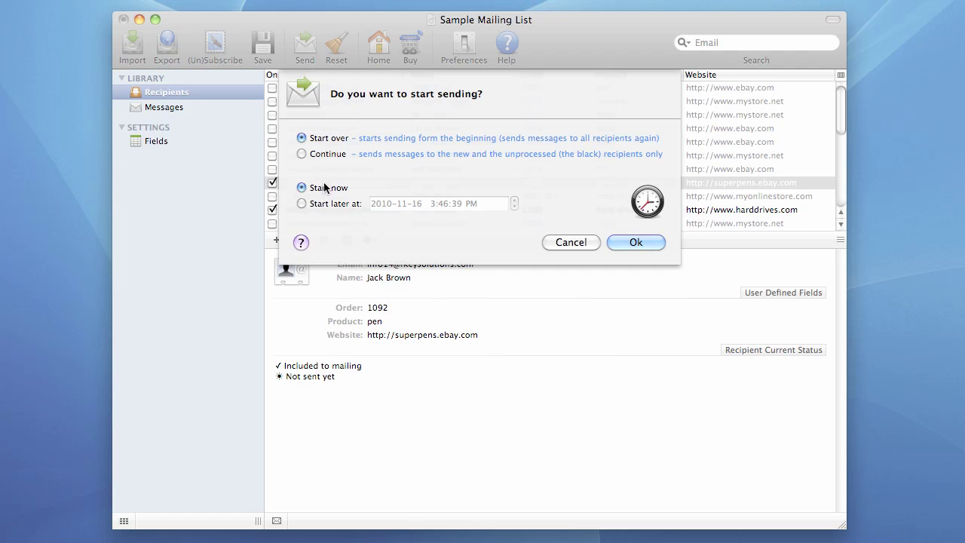
pyautogui.click(300, 204)
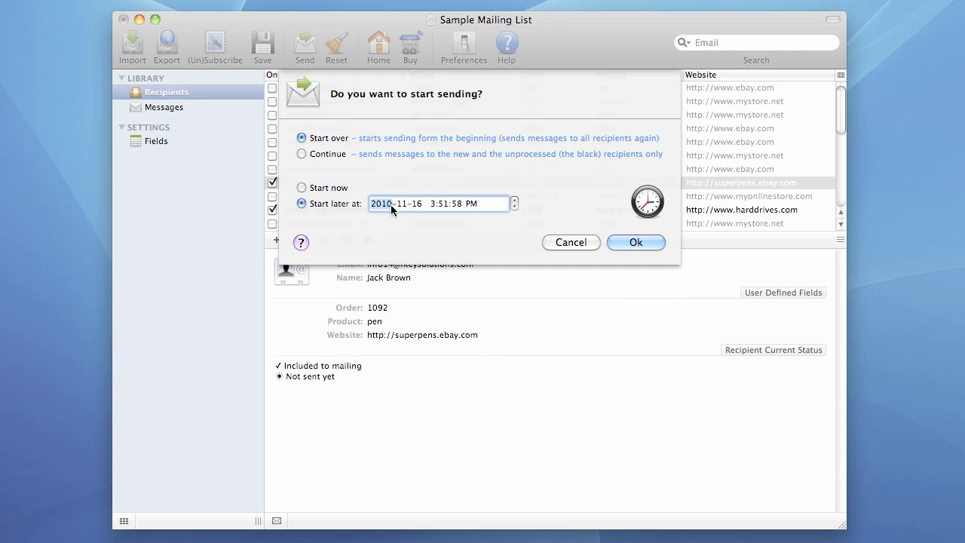
pyautogui.click(417, 204)
pyautogui.click(460, 205)
pyautogui.click(304, 189)
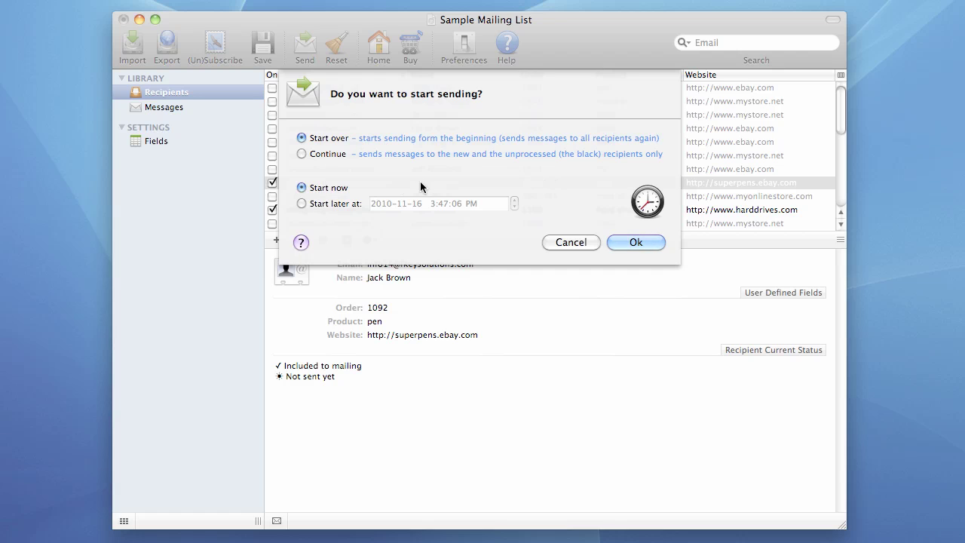
pyautogui.click(636, 242)
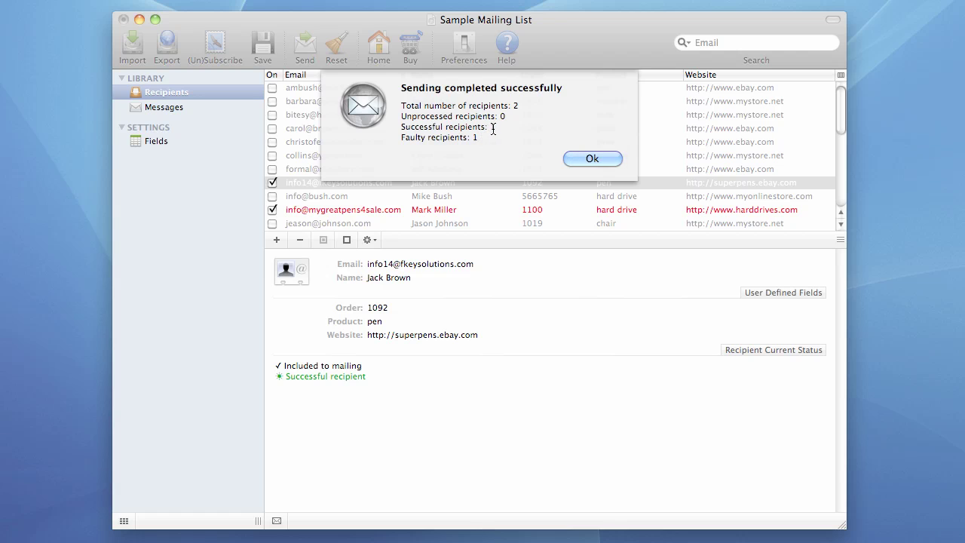
pyautogui.click(593, 158)
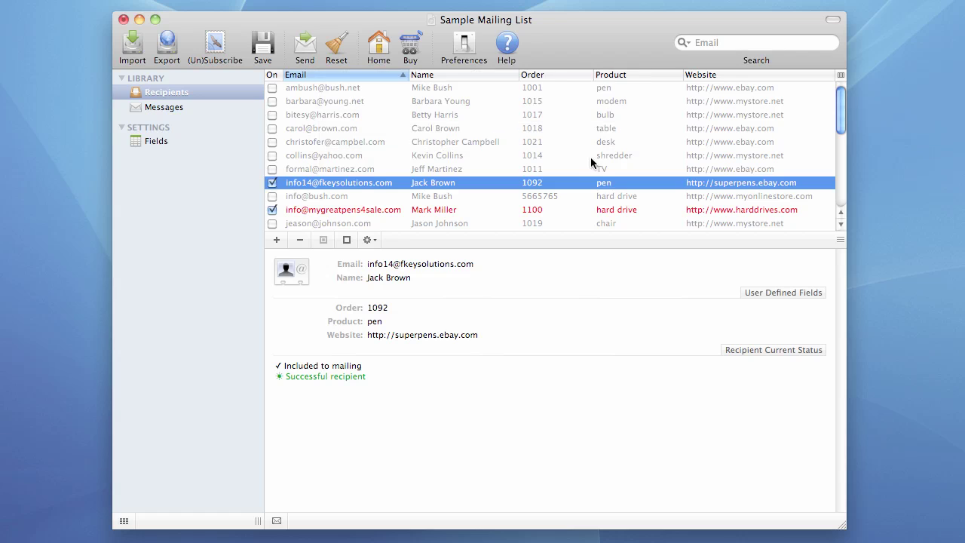
# Examine the recipient list and compare the sending status of the two included recipients highlighted in green and red.
pyautogui.scroll(-3, 532, 150)
pyautogui.scroll(3, 532, 150)
pyautogui.scroll(-4, 348, 129)
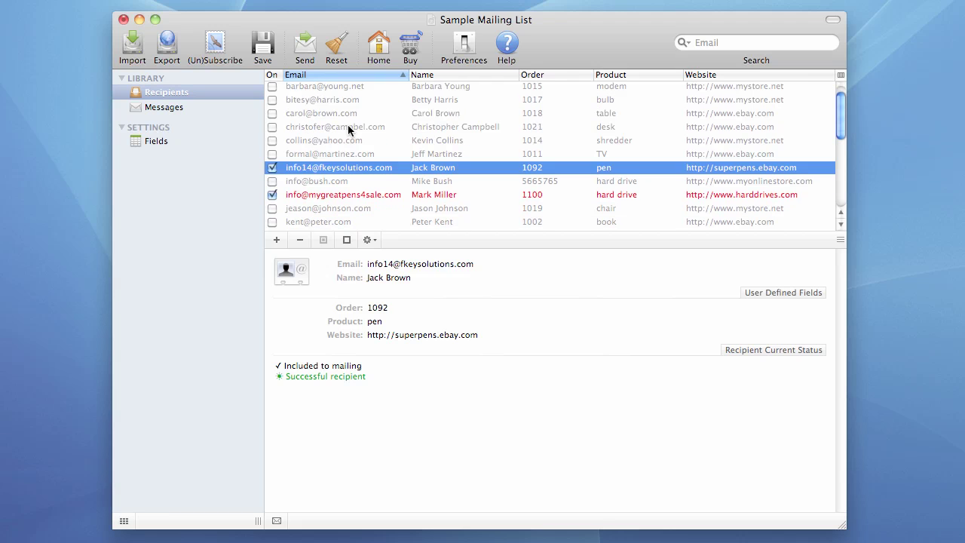
pyautogui.click(331, 188)
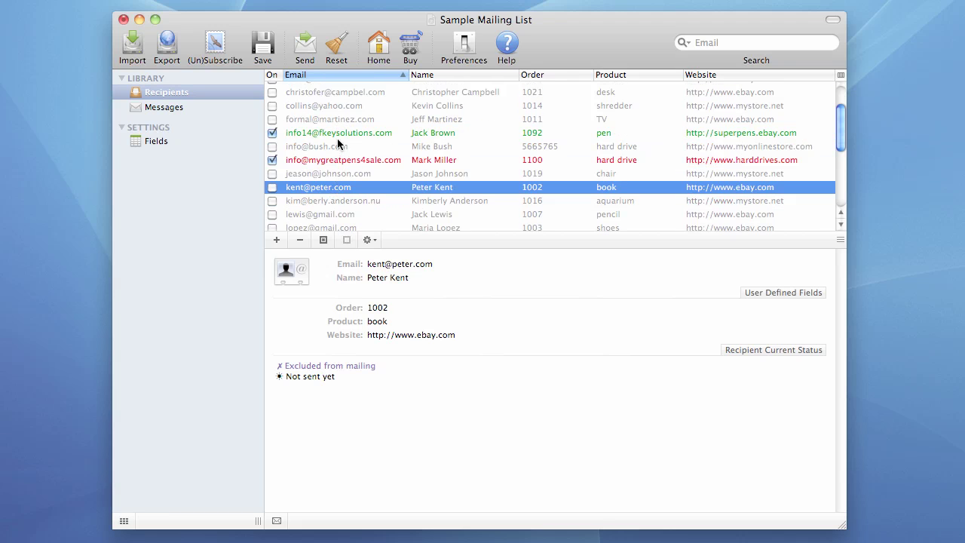
pyautogui.click(332, 161)
pyautogui.click(337, 134)
pyautogui.click(341, 161)
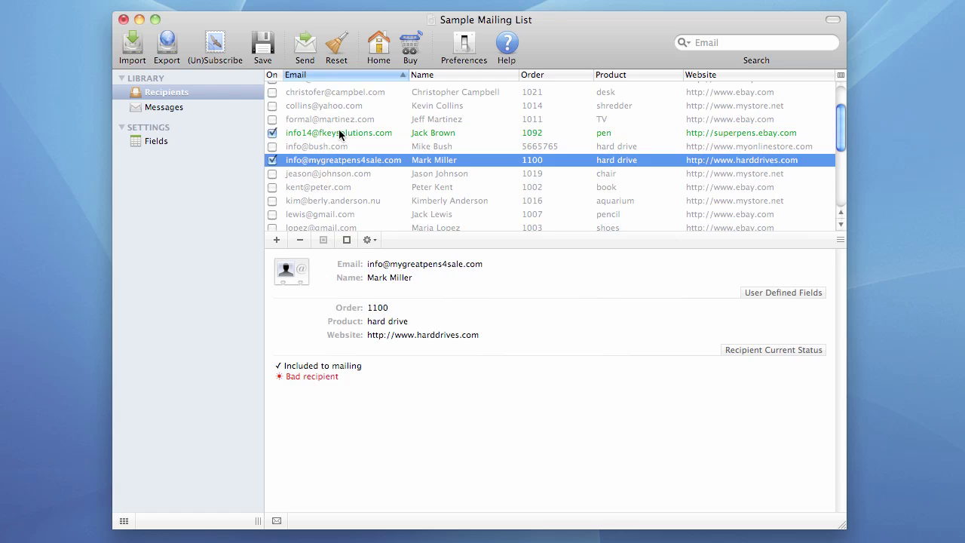
pyautogui.click(340, 136)
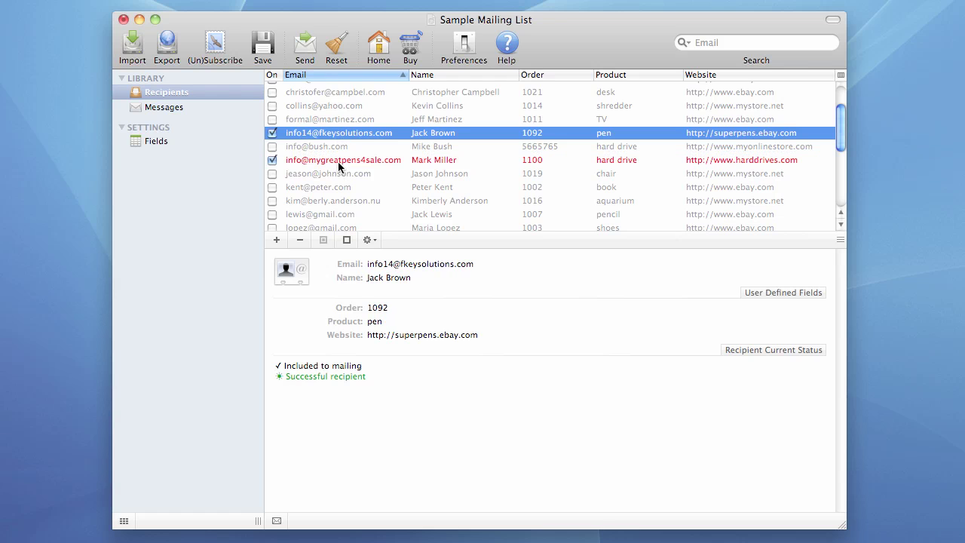
pyautogui.click(340, 160)
pyautogui.click(338, 135)
pyautogui.click(345, 160)
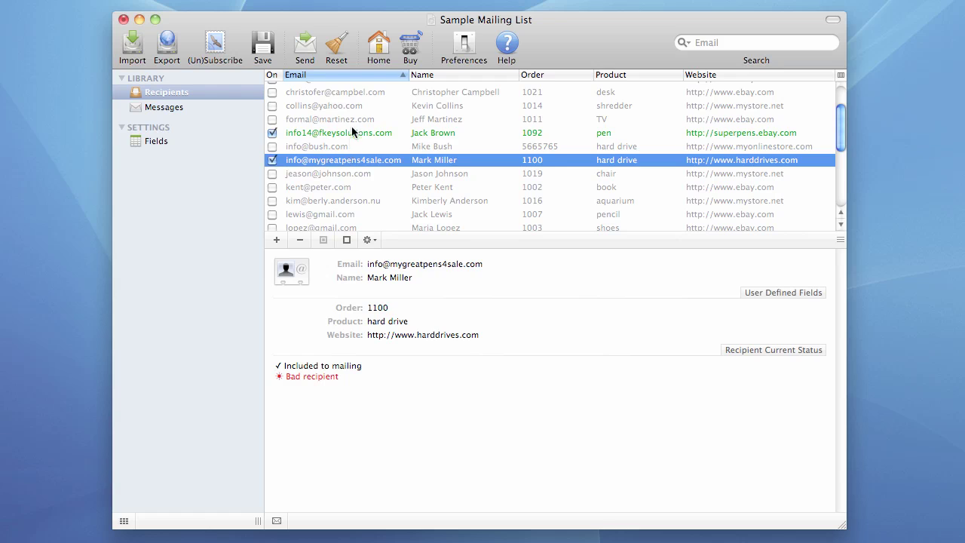
pyautogui.click(351, 132)
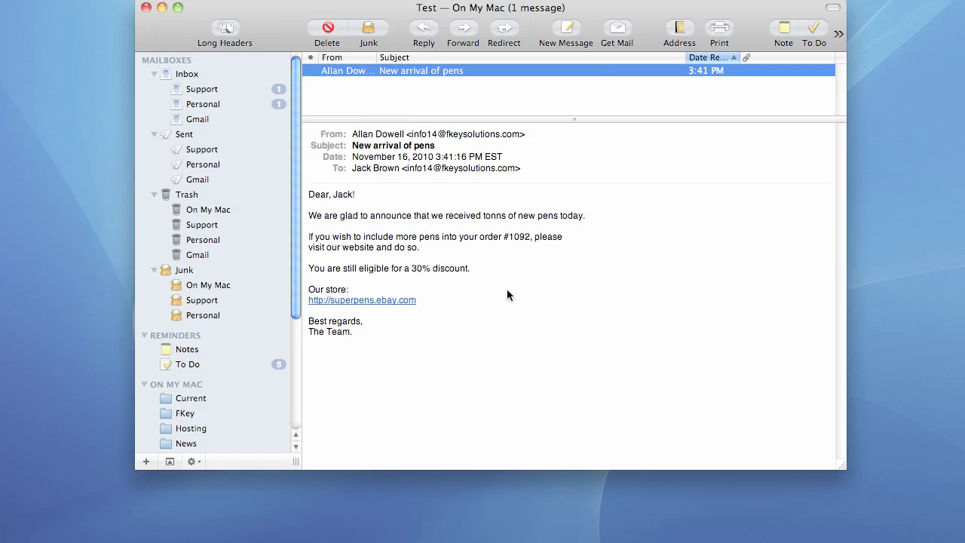
# Switch to Mail and widen the From column of the message list to fit the sender's full name.
pyautogui.click(480, 225)
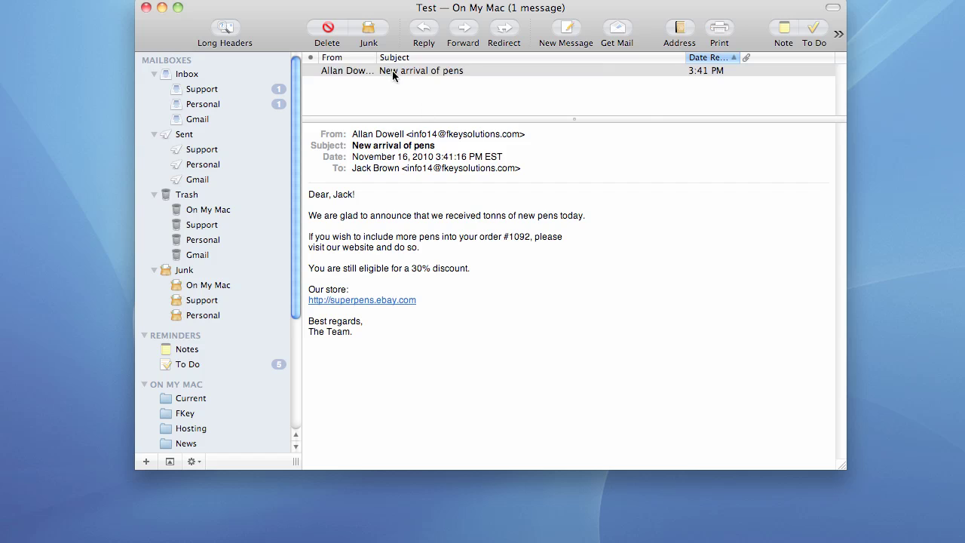
pyautogui.moveTo(378, 57); pyautogui.dragTo(391, 56)
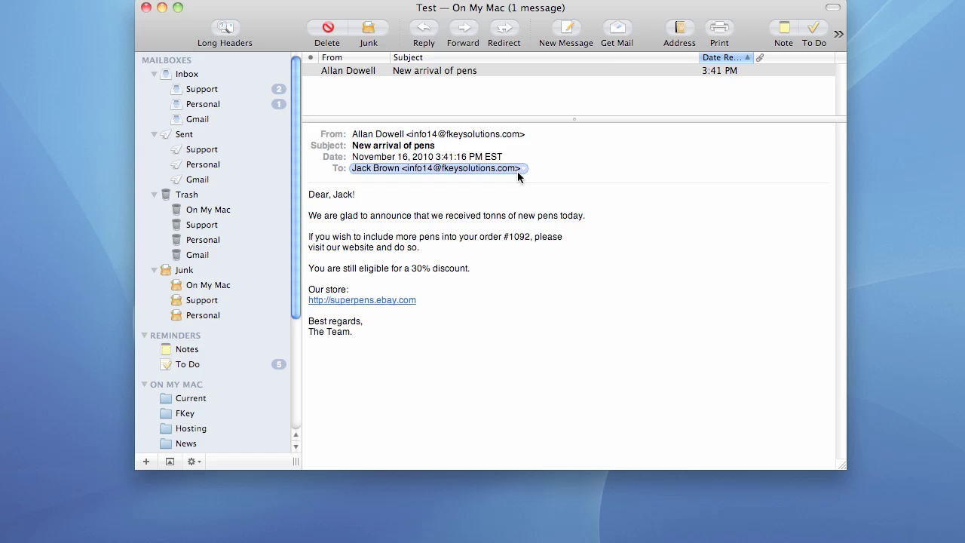
# Return to the mailing list and examine the {FIRSTNAME}, {ORDER} and {WEBSITE} placeholders in the "New arrival of {PRODUCT}s" message.
pyautogui.press('F8')
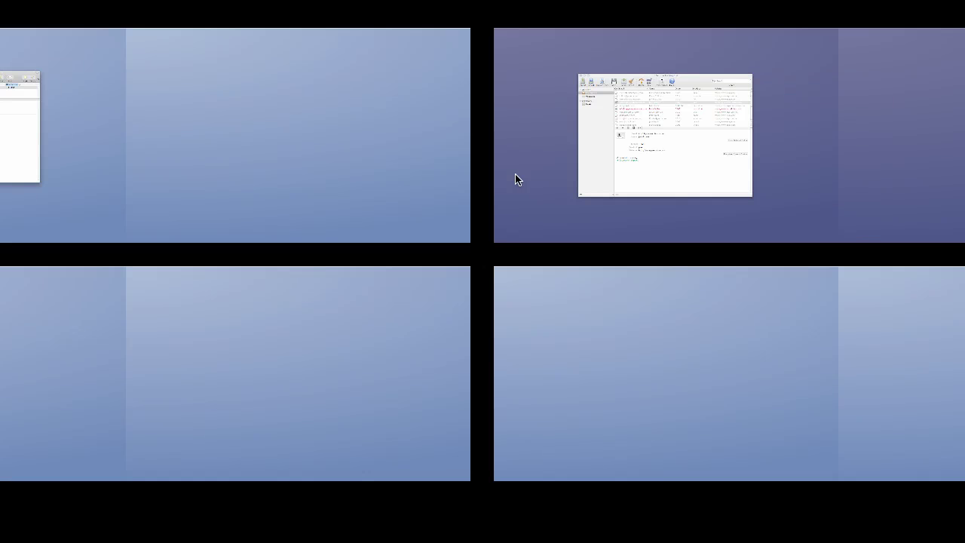
pyautogui.click(748, 146)
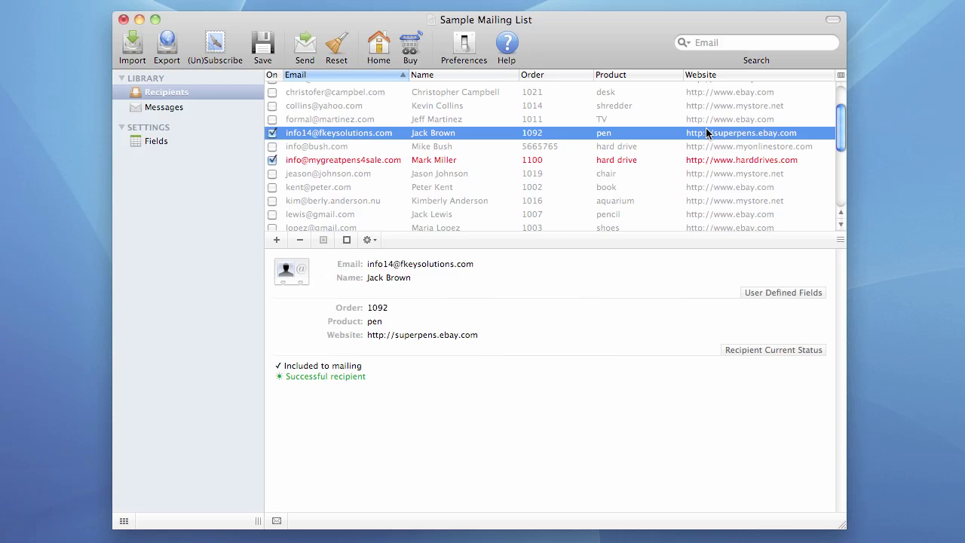
pyautogui.click(162, 111)
pyautogui.click(331, 89)
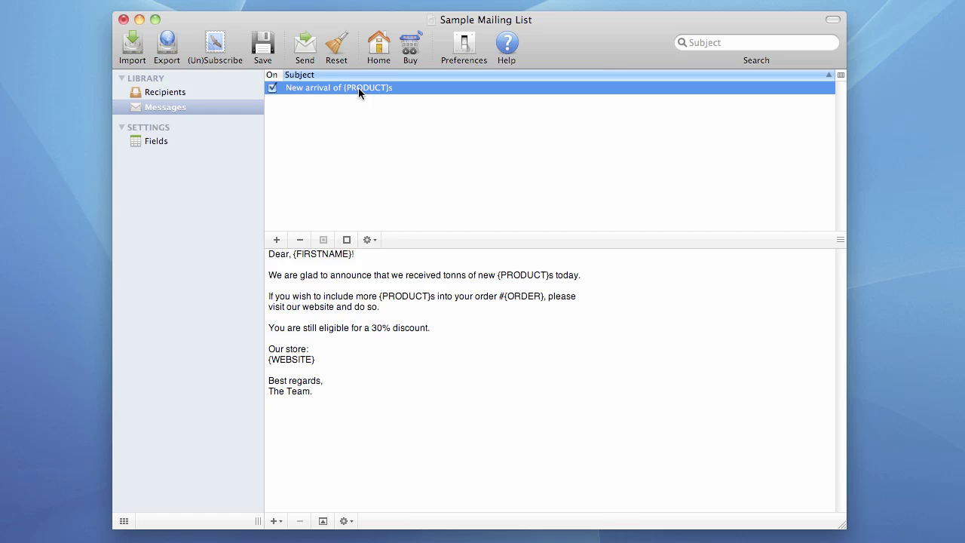
pyautogui.click(322, 257)
pyautogui.moveTo(294, 257); pyautogui.dragTo(350, 259)
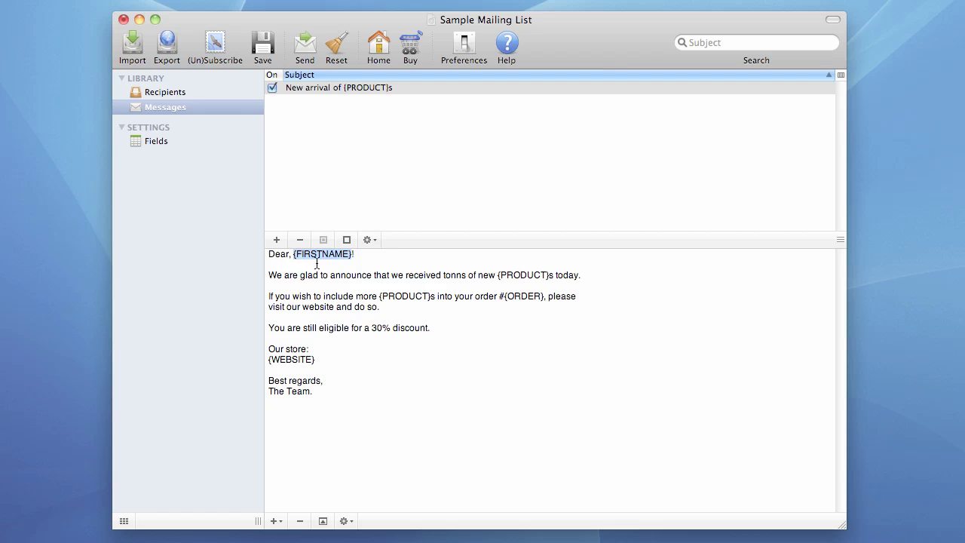
pyautogui.moveTo(505, 299); pyautogui.dragTo(543, 300)
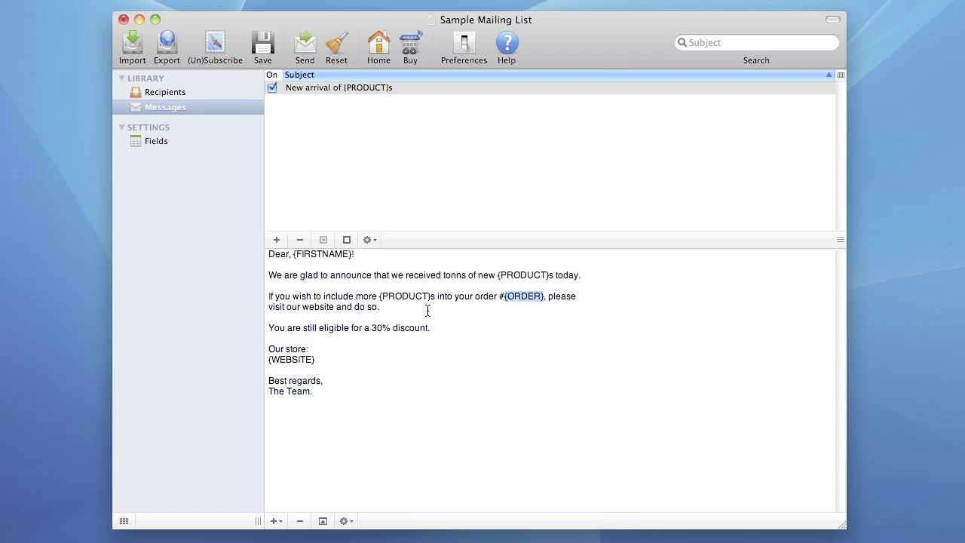
pyautogui.moveTo(316, 361); pyautogui.dragTo(269, 360)
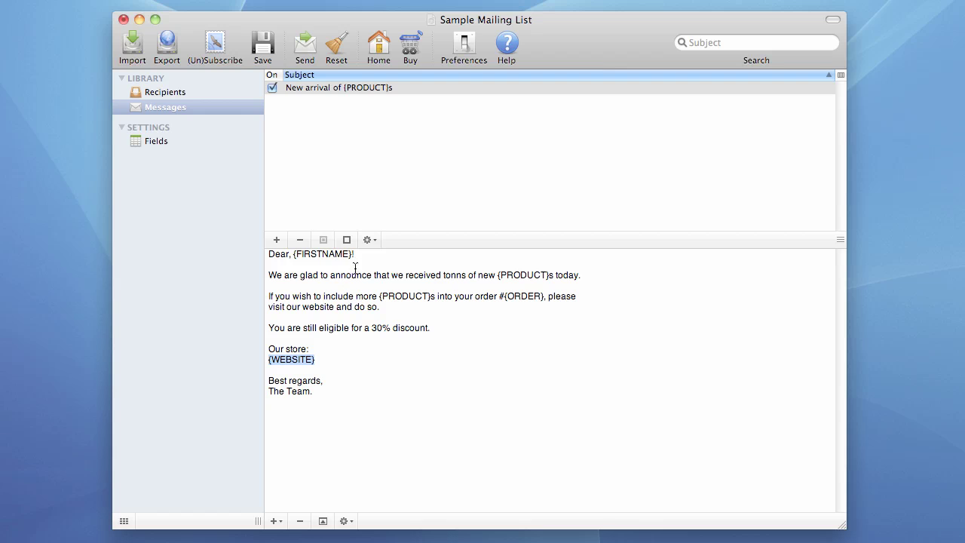
# Switch to Mail and check the first name, product and order number filled into the received "New arrival of pens" message.
pyautogui.press('F8')
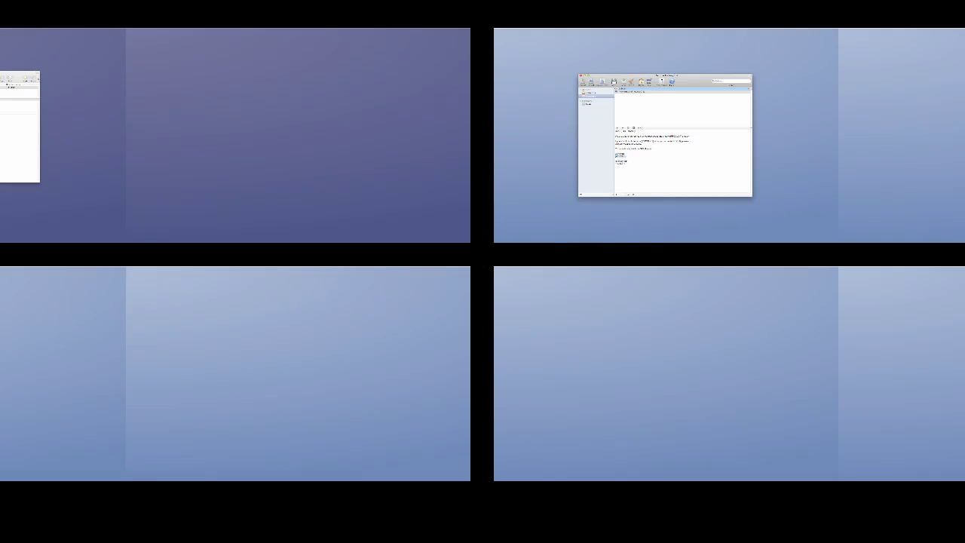
pyautogui.press('F8')
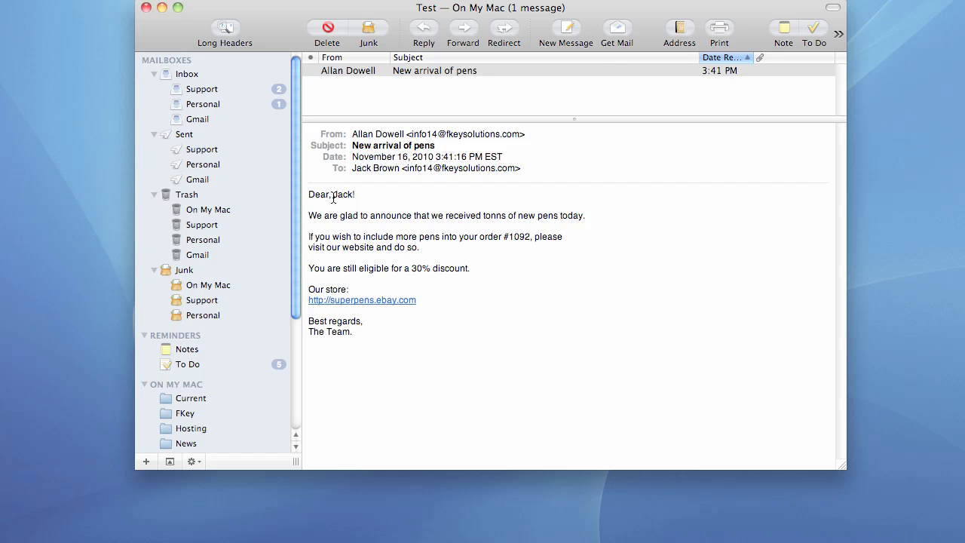
pyautogui.moveTo(334, 197); pyautogui.dragTo(353, 196)
pyautogui.click(540, 217)
pyautogui.moveTo(540, 218); pyautogui.dragTo(551, 219)
pyautogui.click(574, 221)
pyautogui.moveTo(510, 240); pyautogui.dragTo(531, 240)
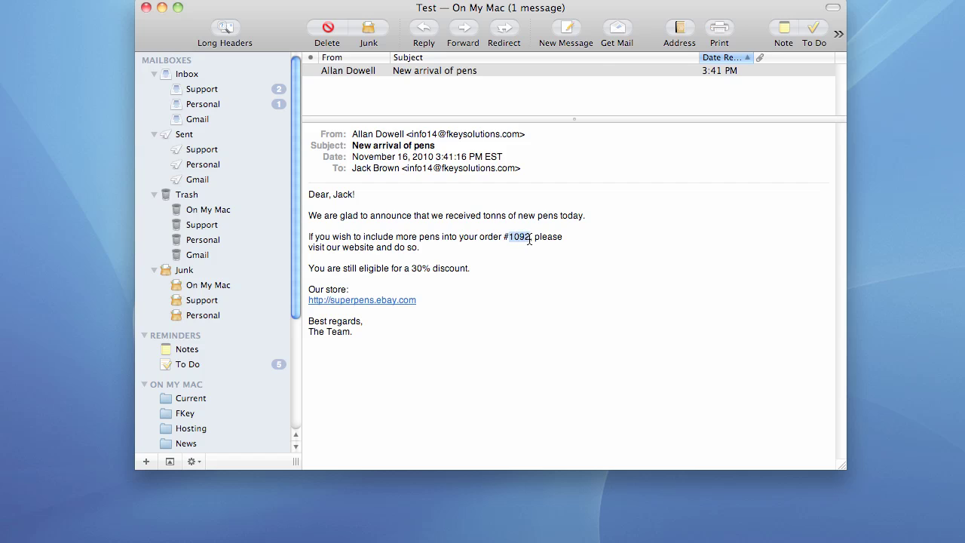
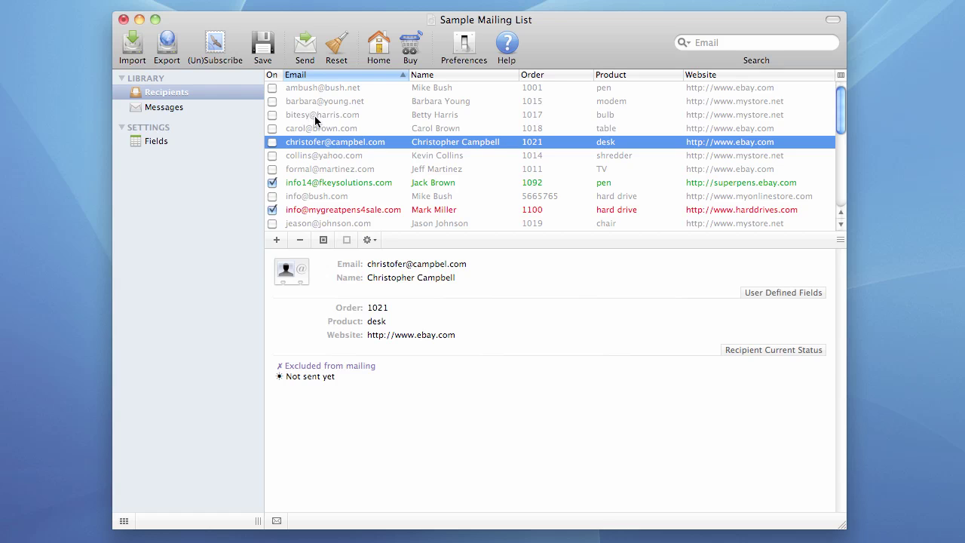
# Include all recipients of the list in the mailing and check the whole list.
pyautogui.click(311, 113)
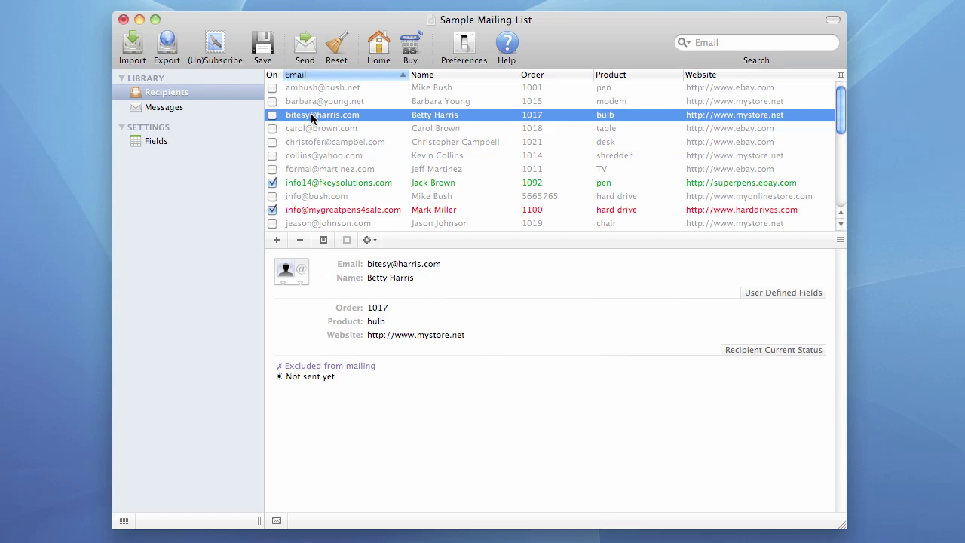
pyautogui.press('super+a')
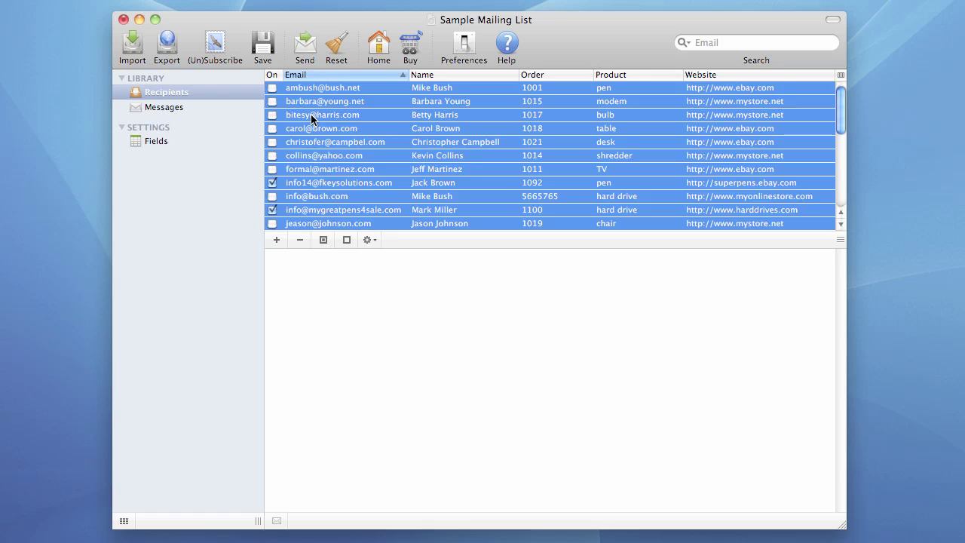
pyautogui.click(324, 240)
pyautogui.click(351, 156)
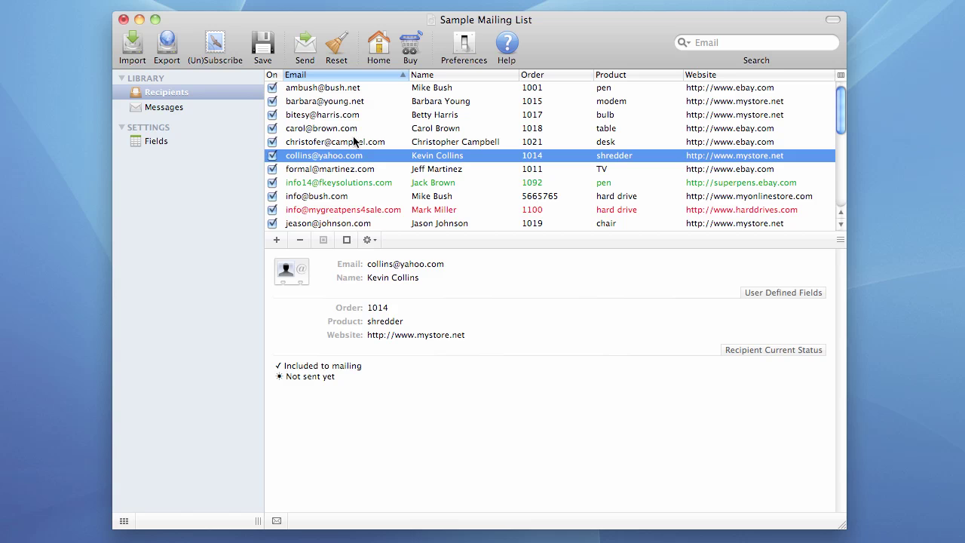
pyautogui.scroll(-10, 353, 142)
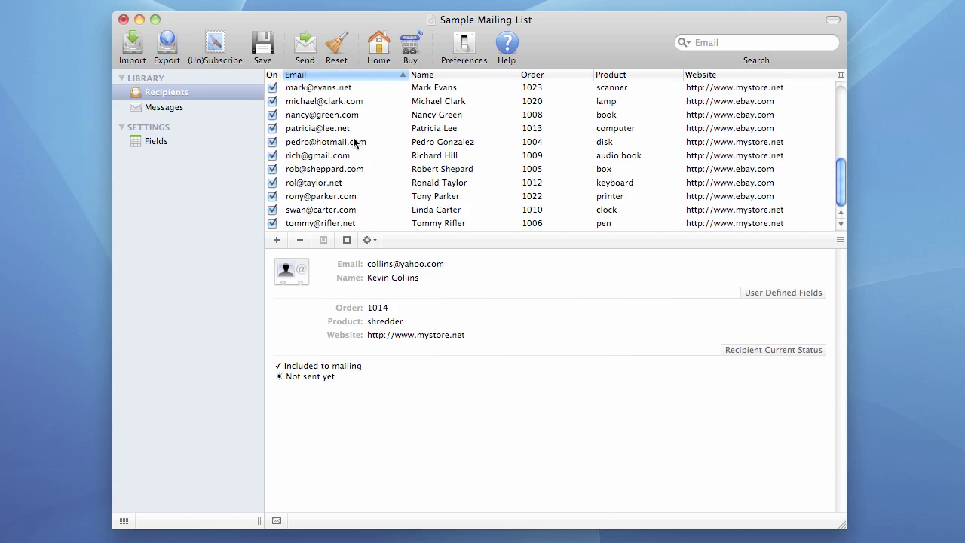
pyautogui.scroll(10, 354, 142)
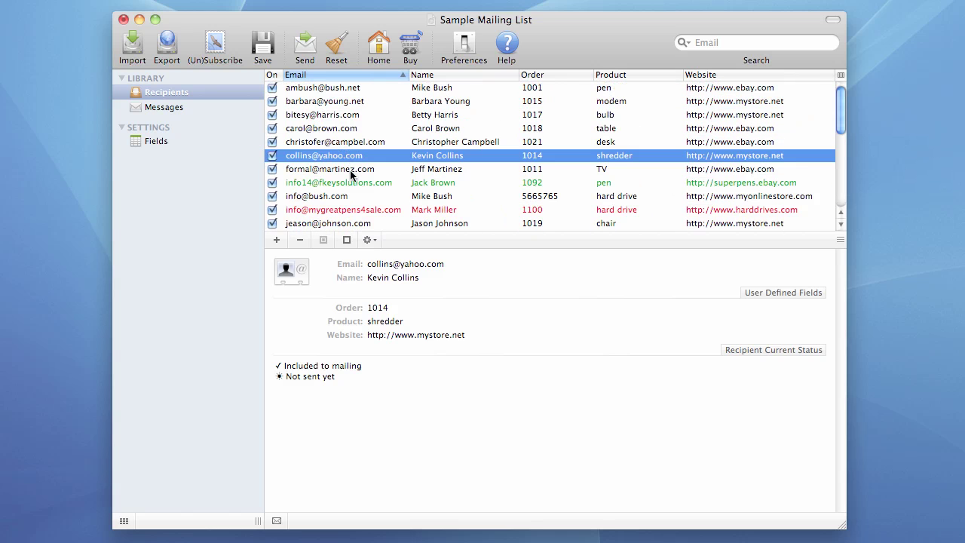
# Compare the current status of the unsent, successful and bad recipients in the list.
pyautogui.click(348, 169)
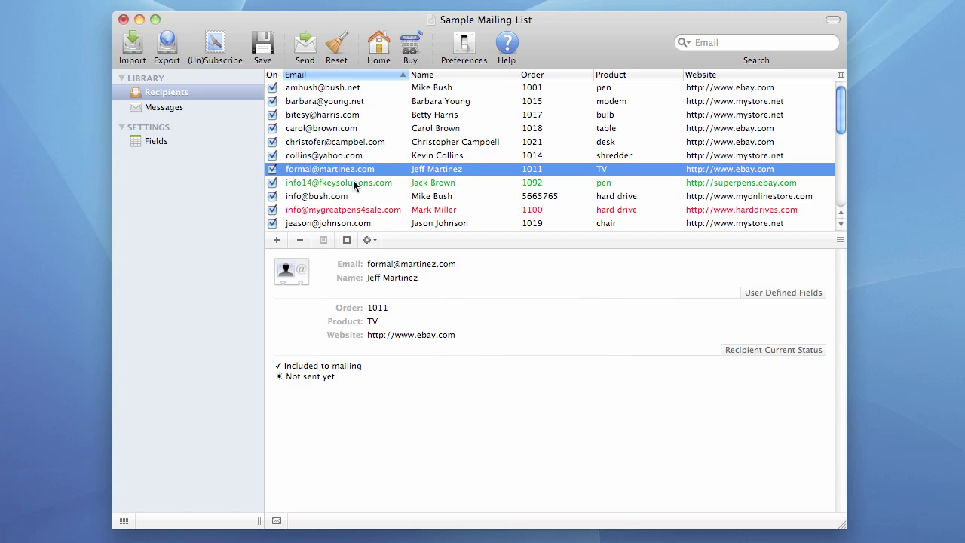
pyautogui.click(352, 183)
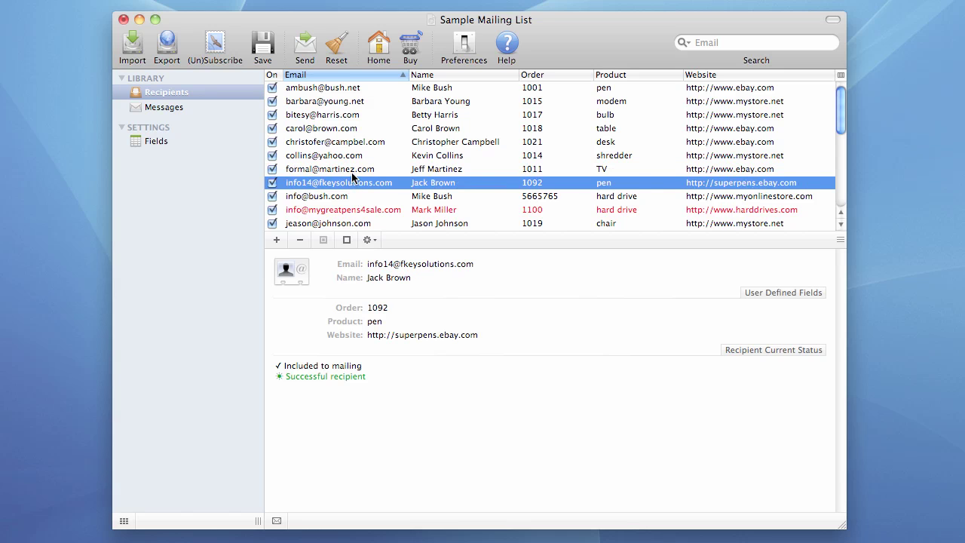
pyautogui.click(353, 172)
pyautogui.click(351, 184)
pyautogui.click(353, 210)
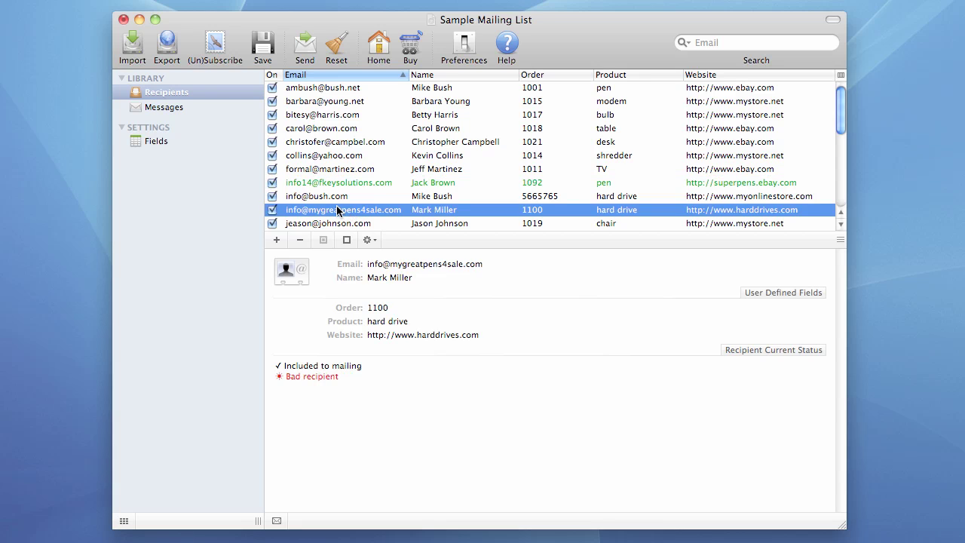
pyautogui.click(338, 197)
pyautogui.click(340, 211)
pyautogui.click(336, 197)
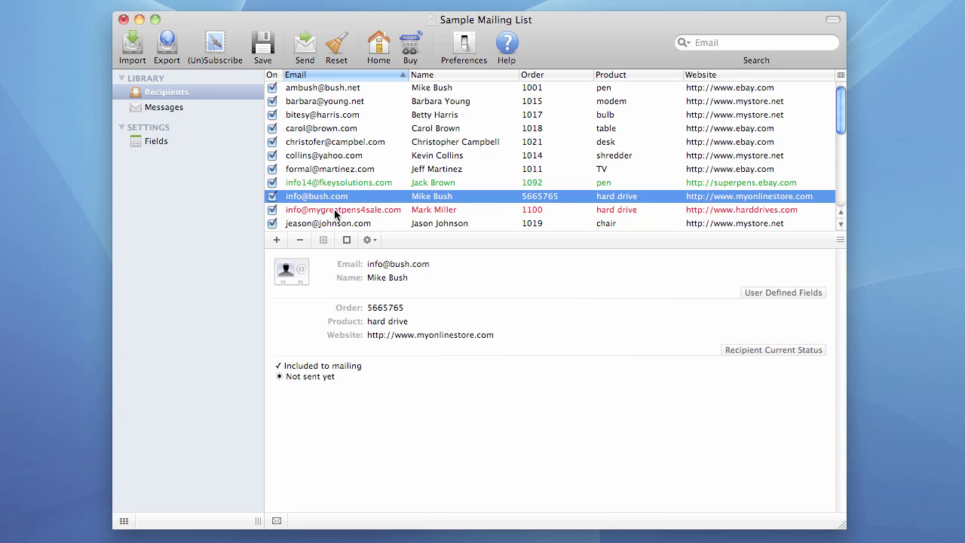
pyautogui.click(337, 211)
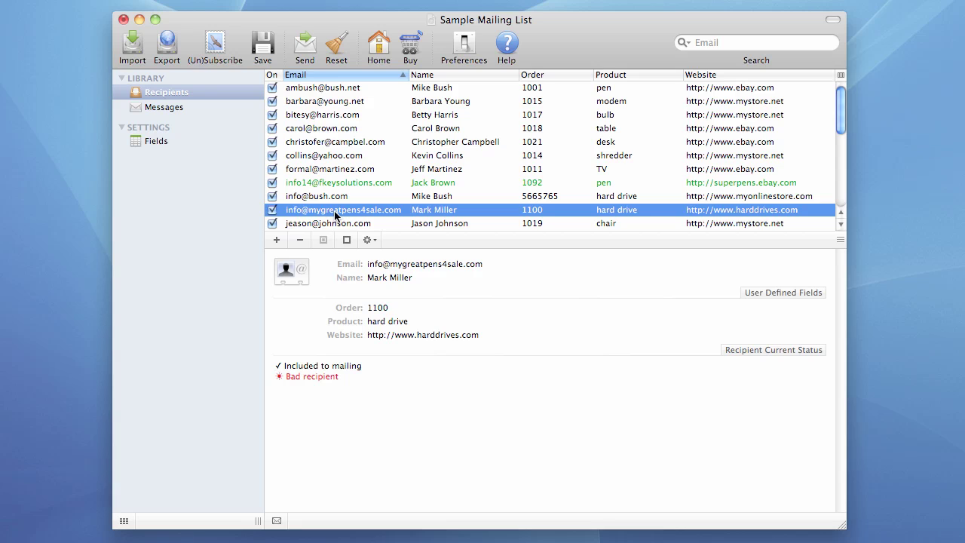
pyautogui.click(326, 158)
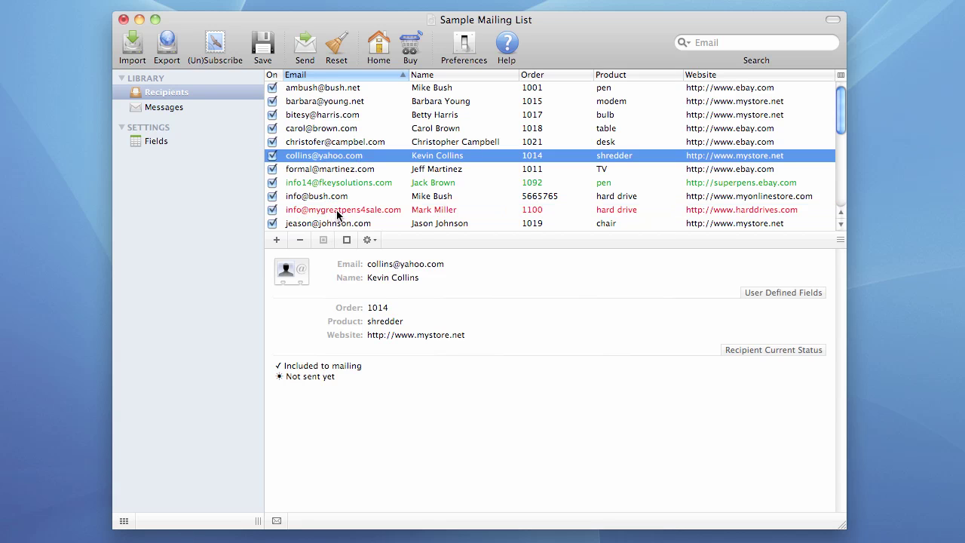
pyautogui.click(325, 114)
pyautogui.click(320, 143)
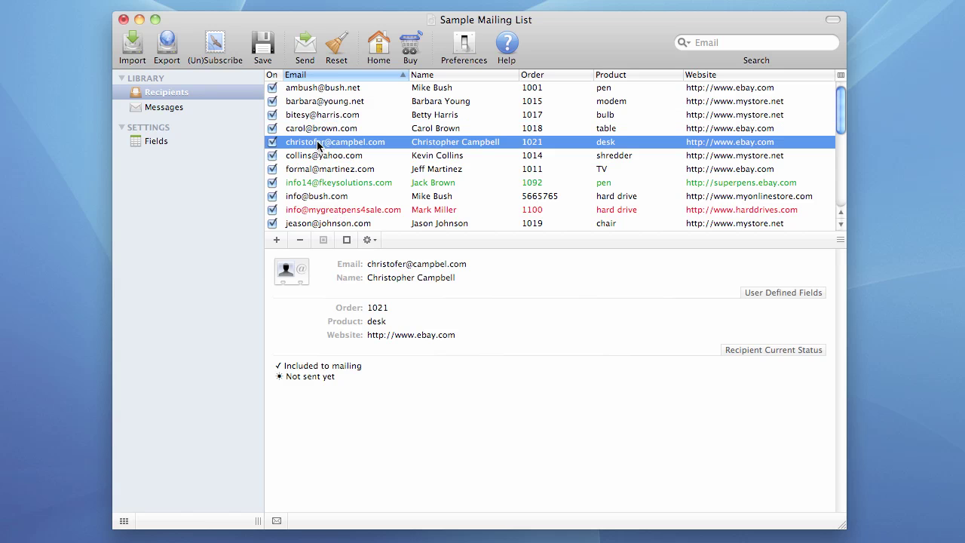
# Check the current status of several unprocessed recipients shown in black in the list.
pyautogui.click(327, 103)
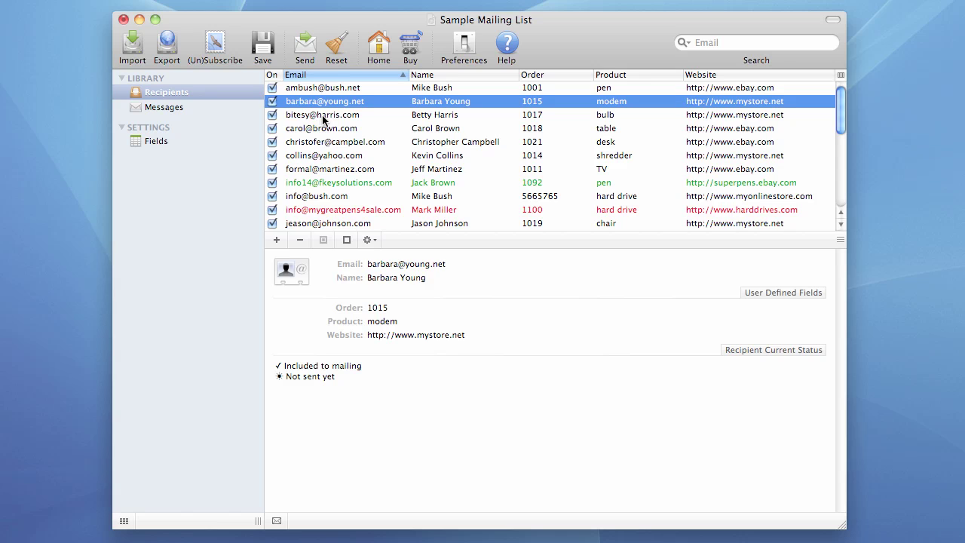
pyautogui.click(327, 118)
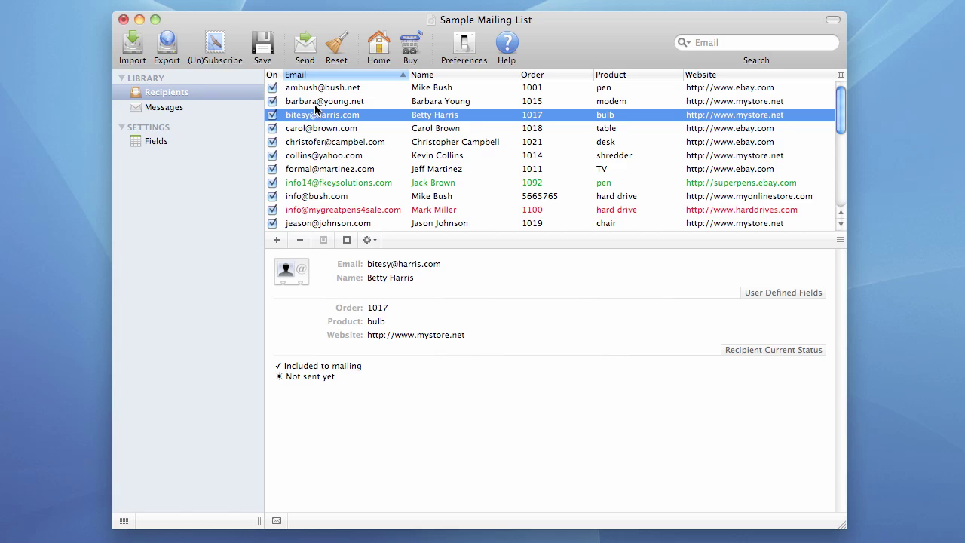
pyautogui.click(327, 106)
pyautogui.click(325, 128)
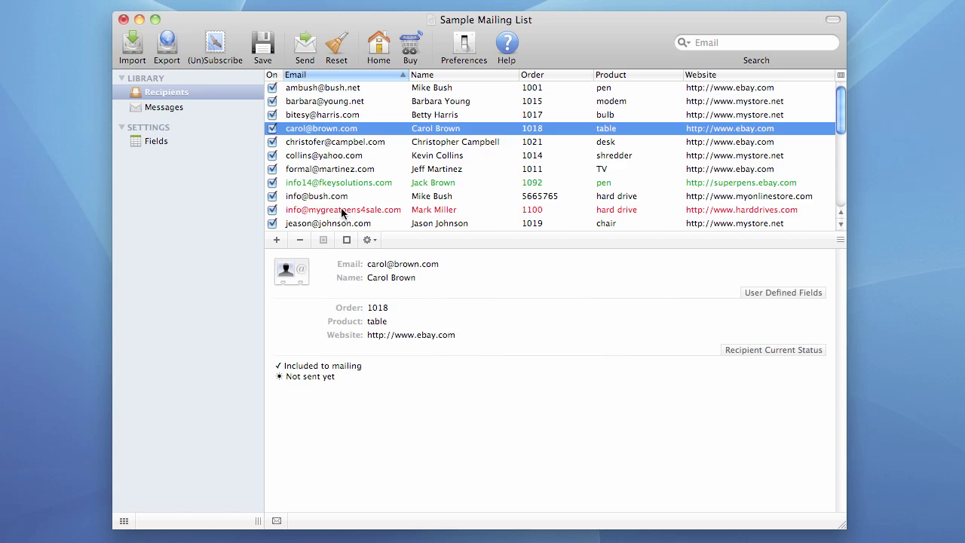
pyautogui.click(330, 157)
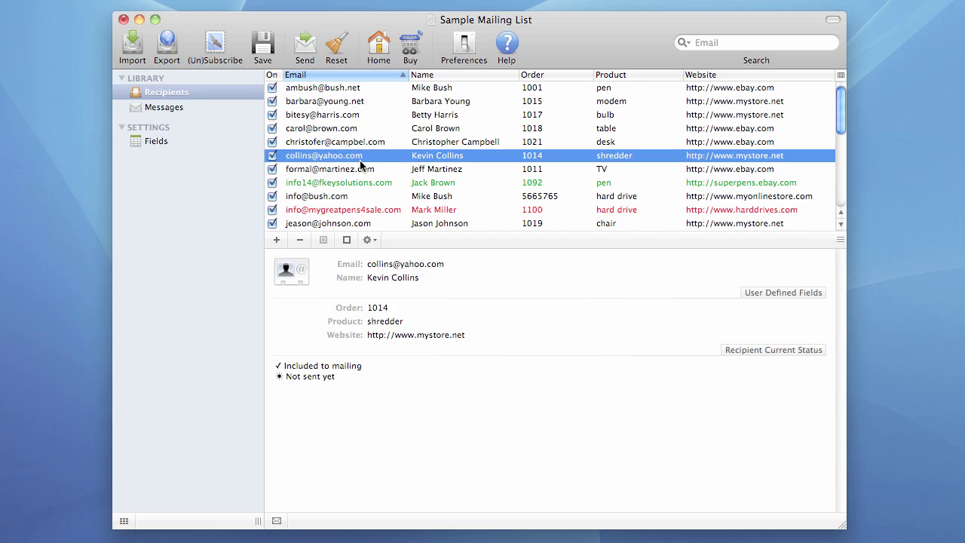
# Start sending now with the Continue option for only the new and unprocessed recipients, and close the completion summary.
pyautogui.click(306, 46)
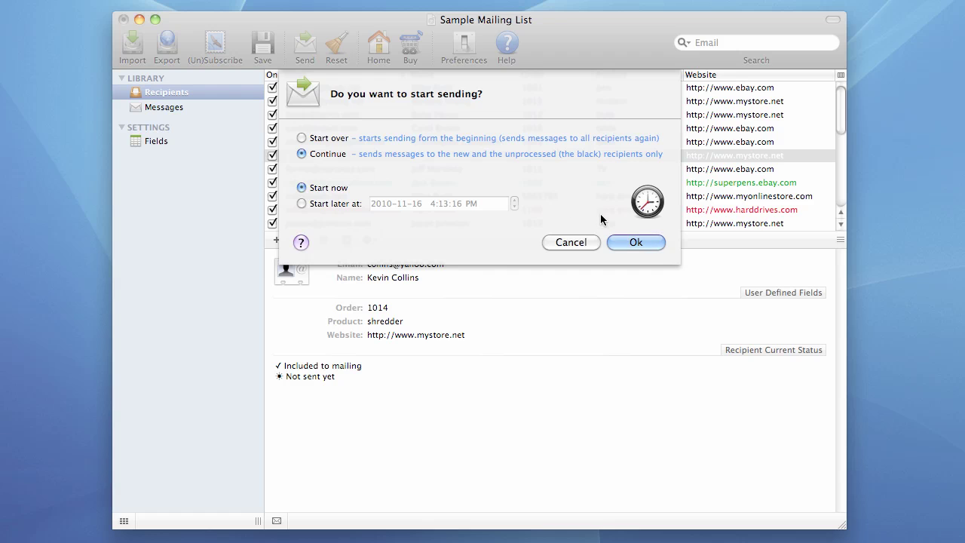
pyautogui.click(628, 240)
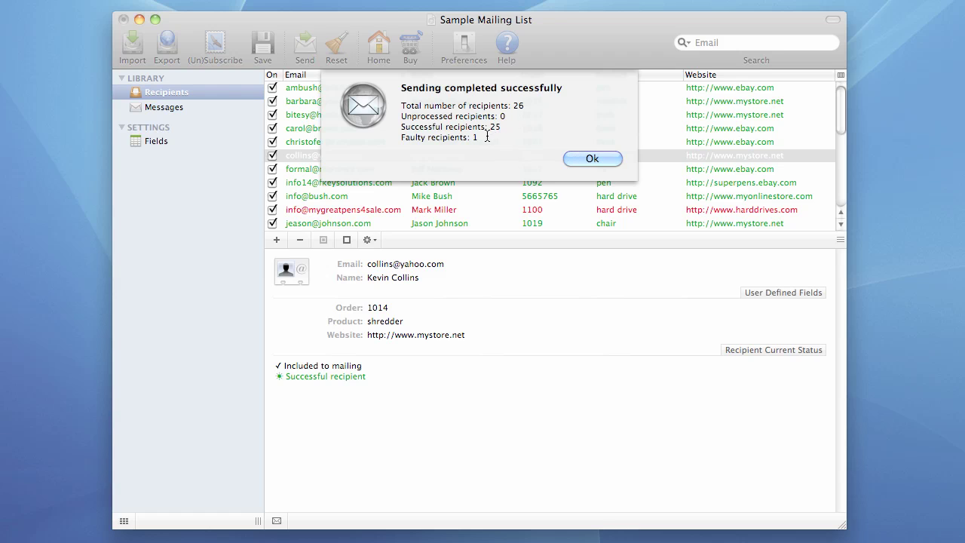
pyautogui.click(573, 158)
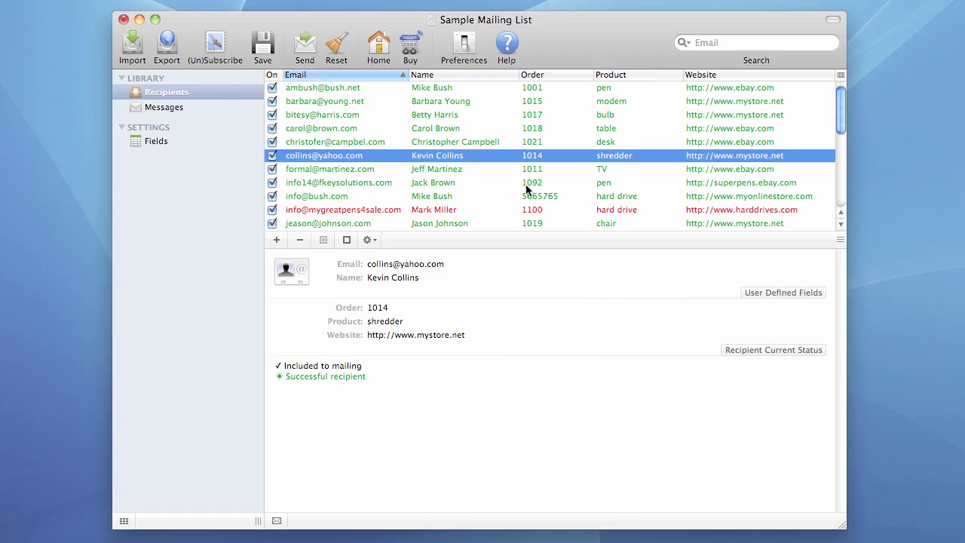
# Check the status of the bad recipient shown in red against a successful one and delete the bad recipient from the list.
pyautogui.click(341, 211)
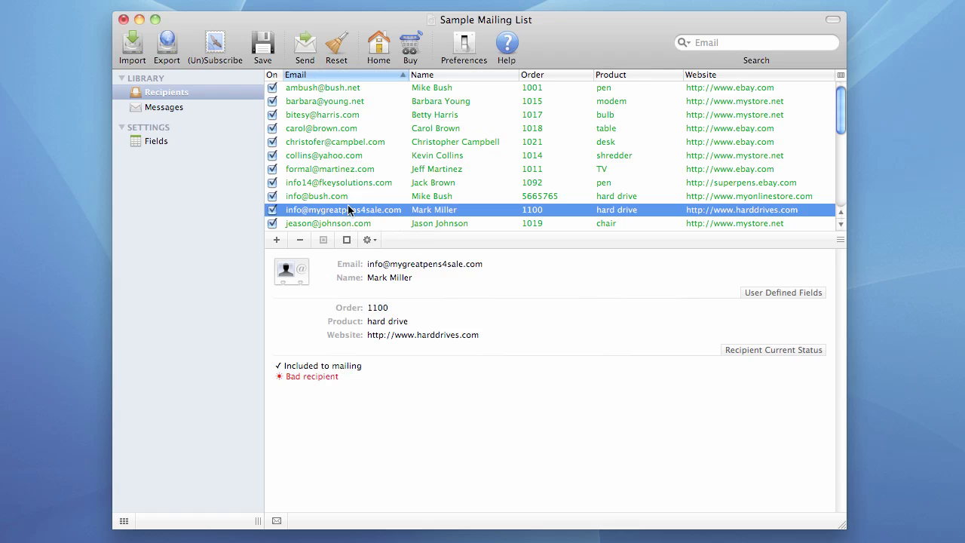
pyautogui.click(359, 193)
pyautogui.scroll(-5, 361, 193)
pyautogui.scroll(4, 361, 193)
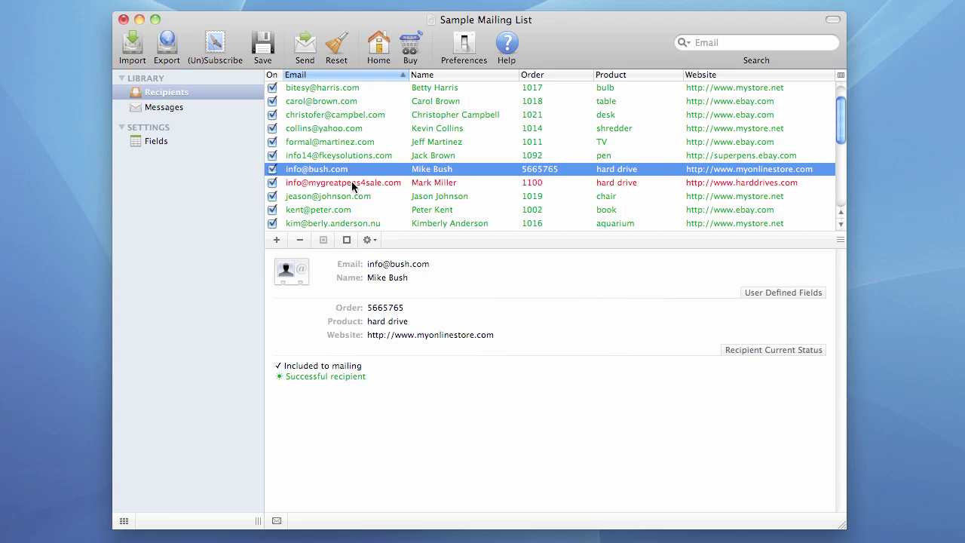
pyautogui.click(352, 184)
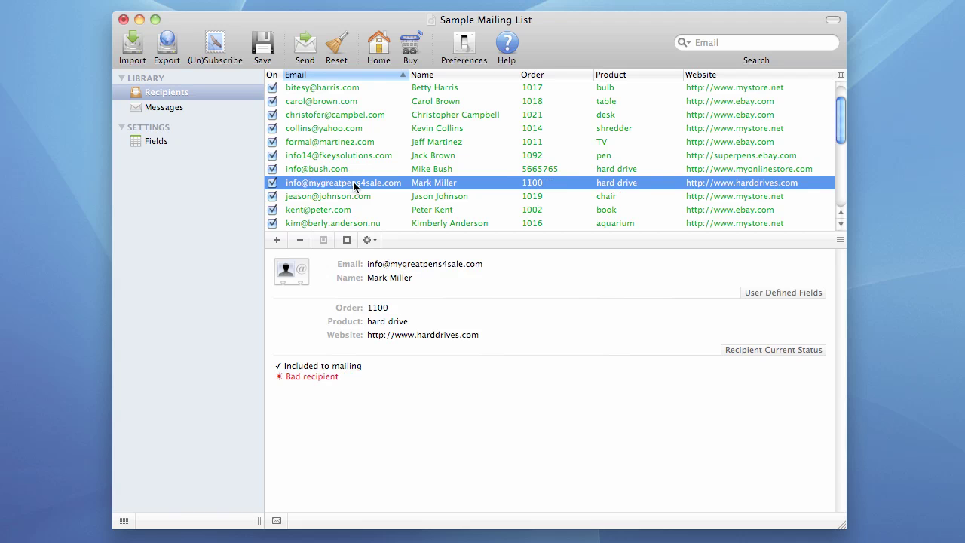
pyautogui.click(359, 173)
pyautogui.click(331, 183)
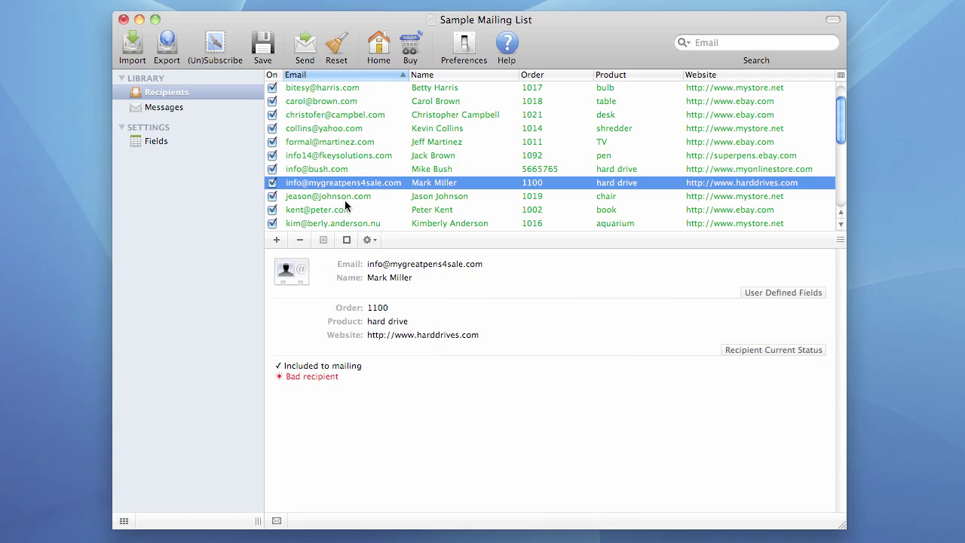
pyautogui.click(300, 240)
# Look through the whole remaining recipient list for any entries that are not marked as successful.
pyautogui.scroll(-5, 385, 202)
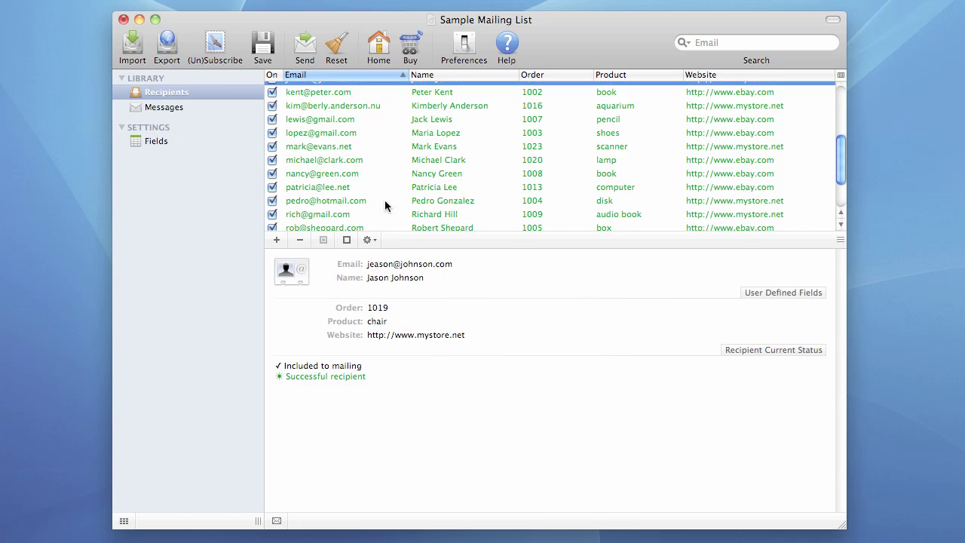
pyautogui.scroll(6, 384, 202)
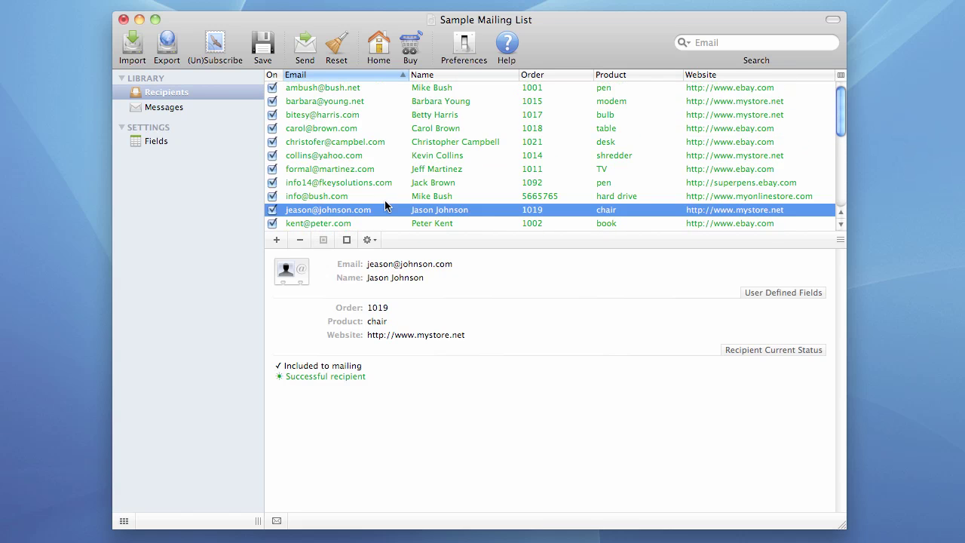
pyautogui.click(373, 130)
pyautogui.scroll(-1, 372, 157)
pyautogui.scroll(-5, 373, 157)
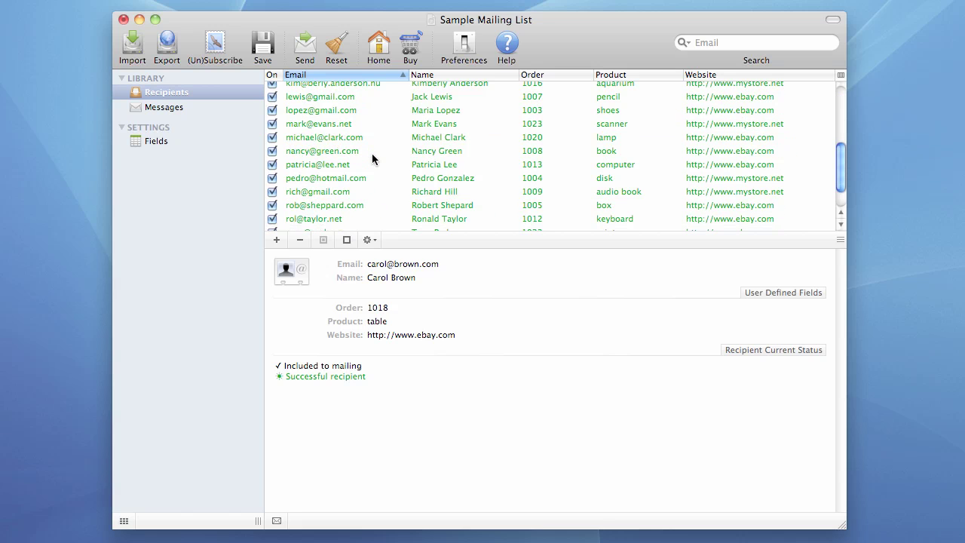
pyautogui.scroll(6, 373, 157)
pyautogui.press('Up')
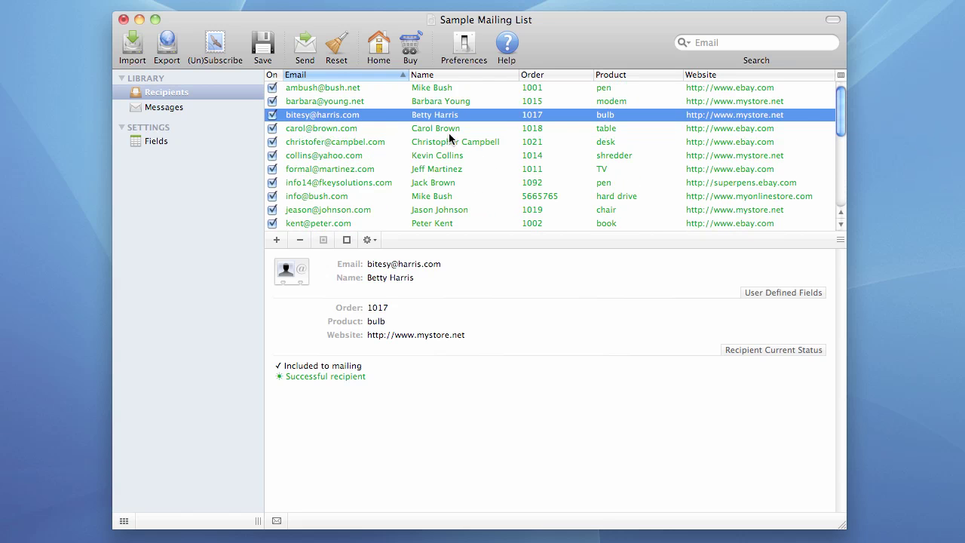
# Examine the details and current status of individual successful recipients across the list.
pyautogui.click(430, 128)
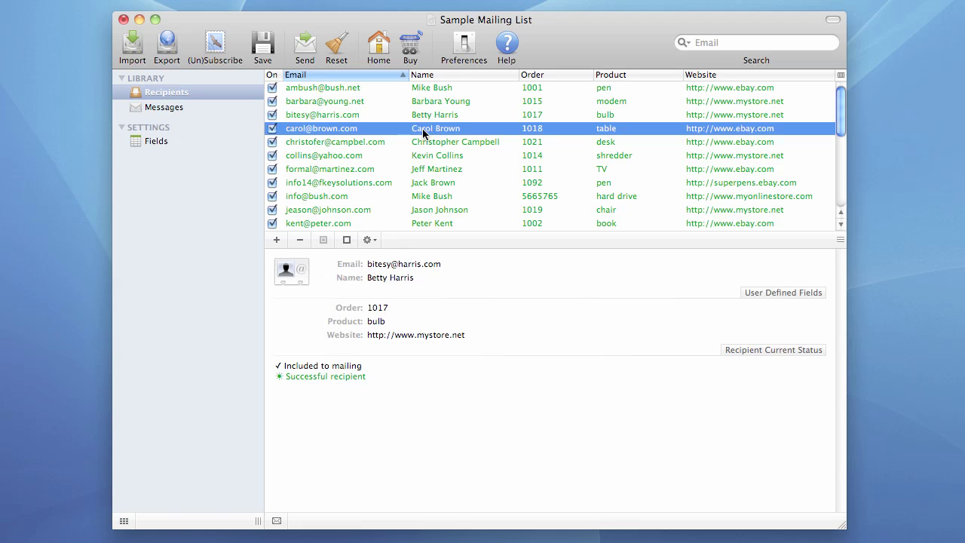
pyautogui.click(350, 115)
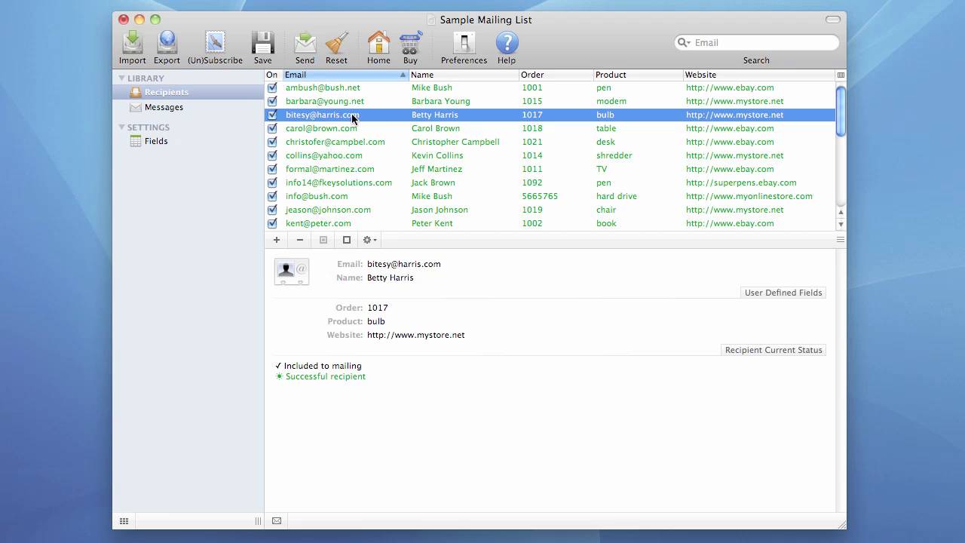
pyautogui.click(354, 141)
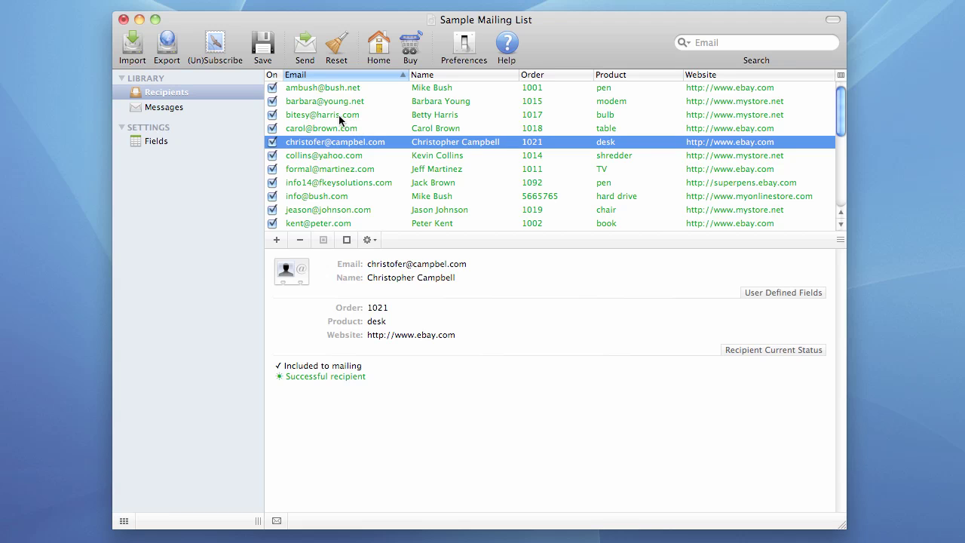
pyautogui.click(338, 114)
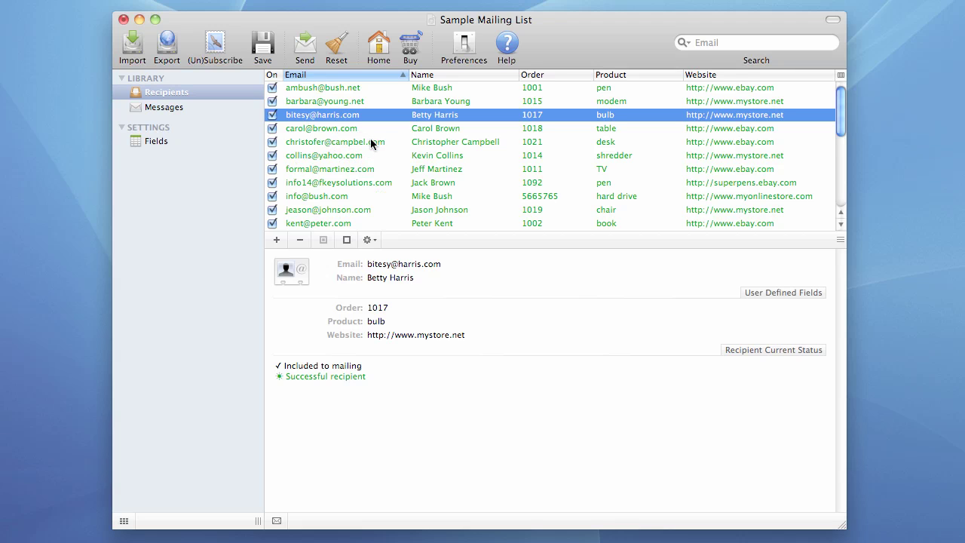
pyautogui.click(334, 143)
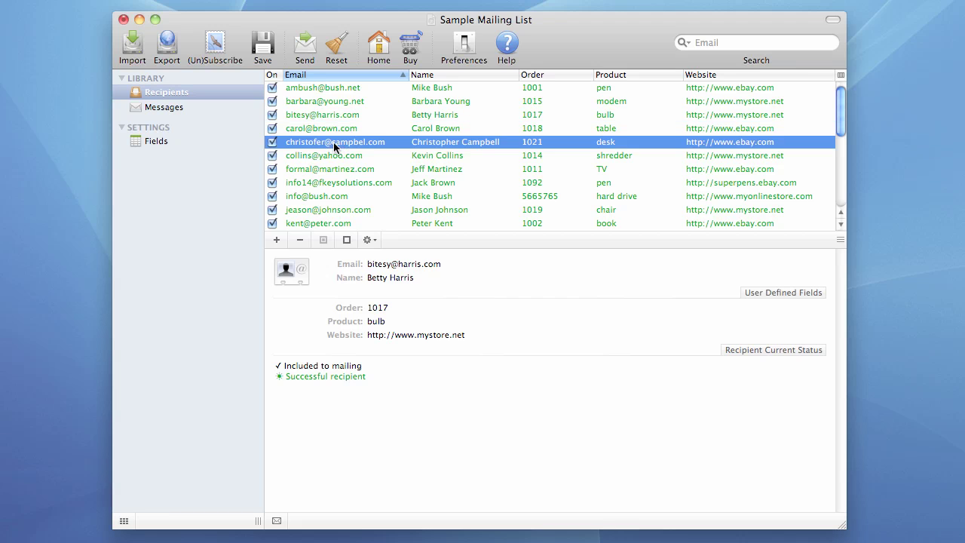
pyautogui.click(340, 168)
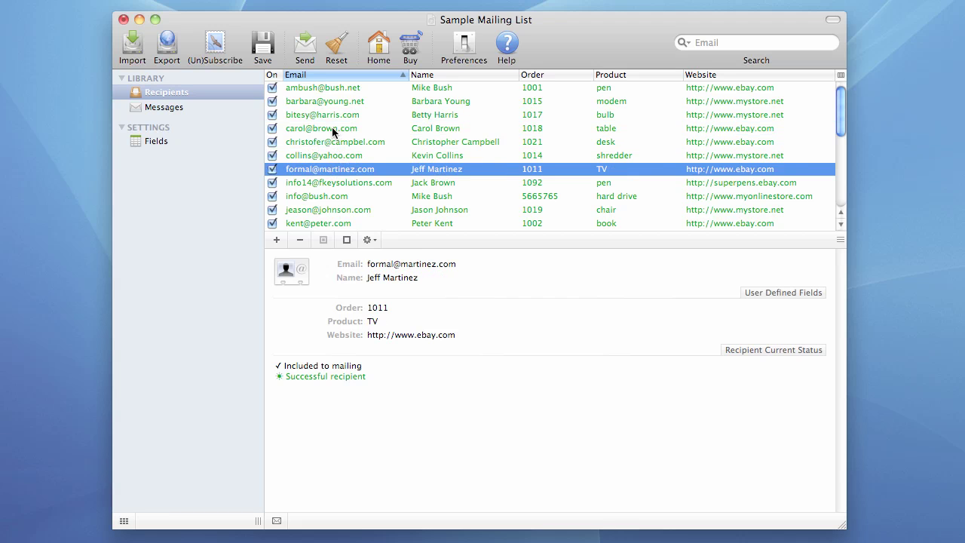
pyautogui.click(334, 129)
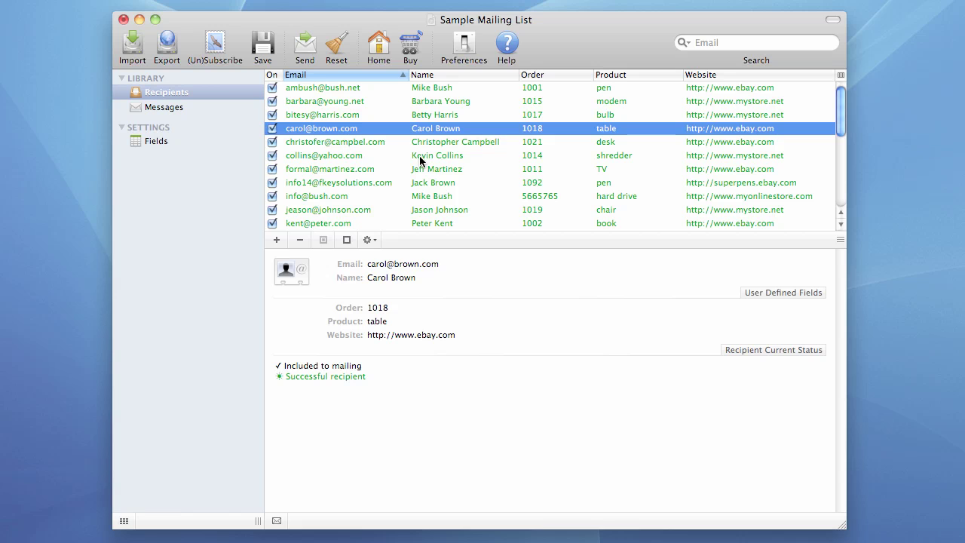
pyautogui.scroll(-5, 420, 158)
pyautogui.scroll(-3, 420, 158)
pyautogui.scroll(10, 420, 158)
pyautogui.click(359, 114)
pyautogui.click(343, 142)
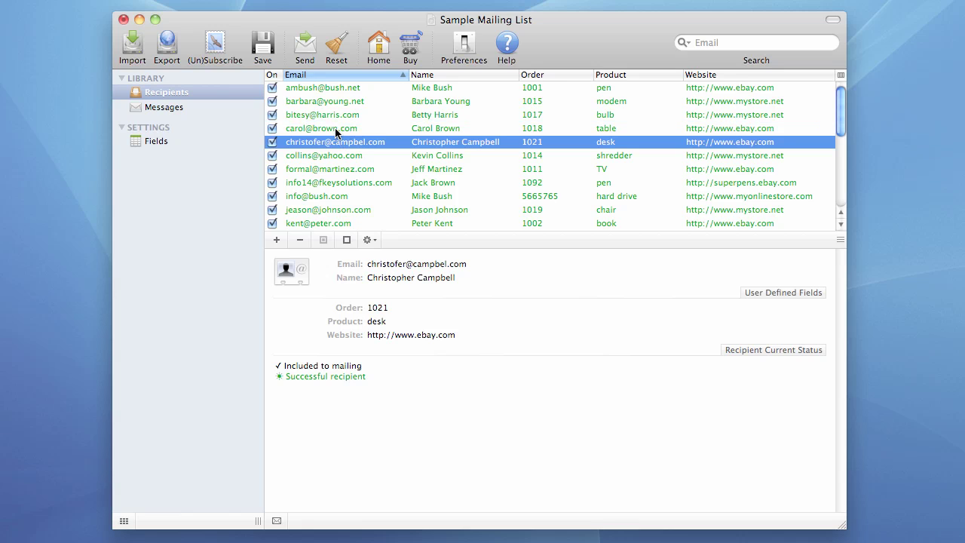
# Reset the sending attributes of all recipients and check their current status throughout the list.
pyautogui.click(336, 48)
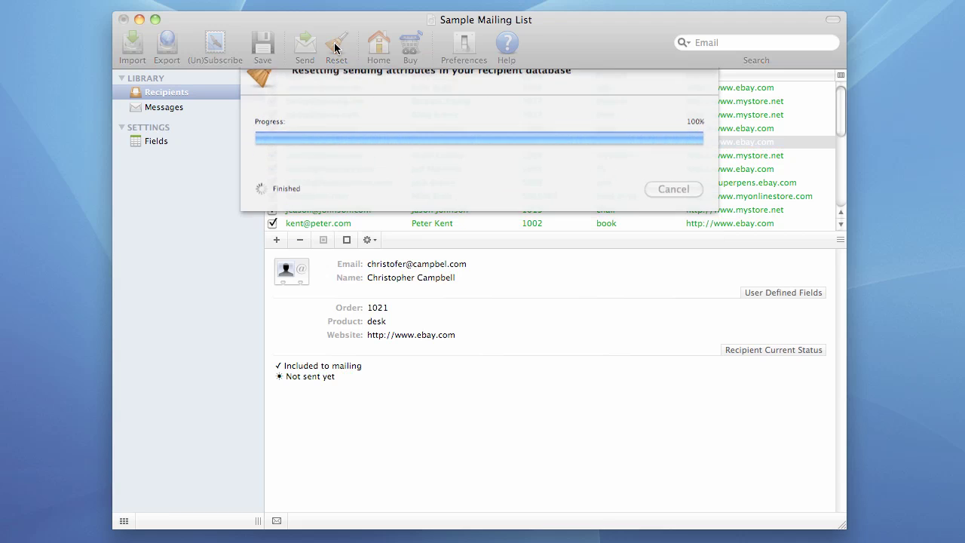
pyautogui.click(357, 115)
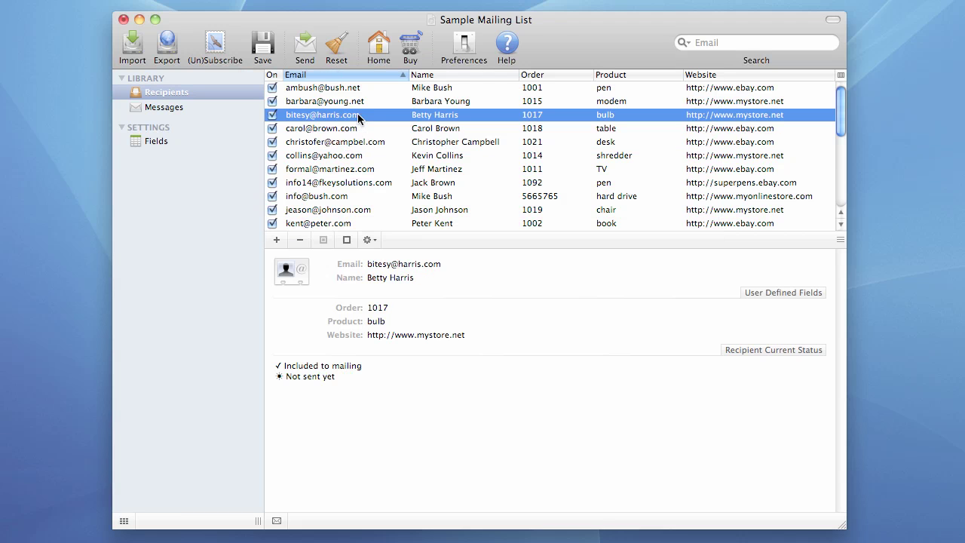
pyautogui.click(371, 142)
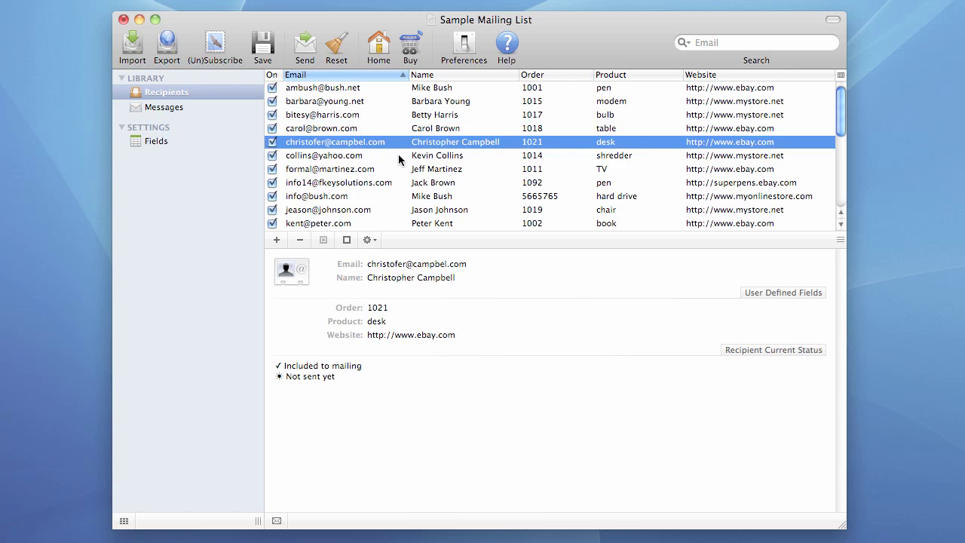
pyautogui.scroll(-10, 398, 154)
pyautogui.scroll(10, 398, 153)
pyautogui.scroll(2, 398, 154)
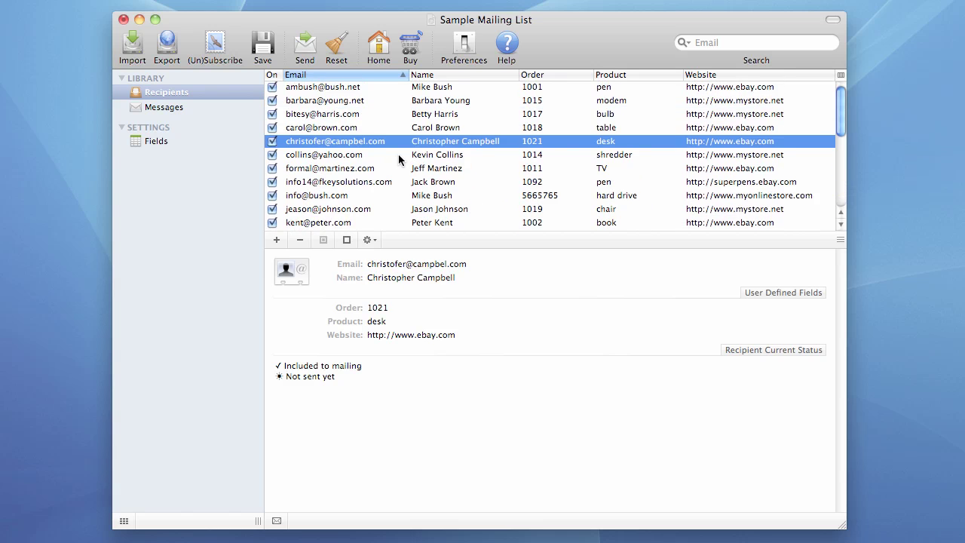